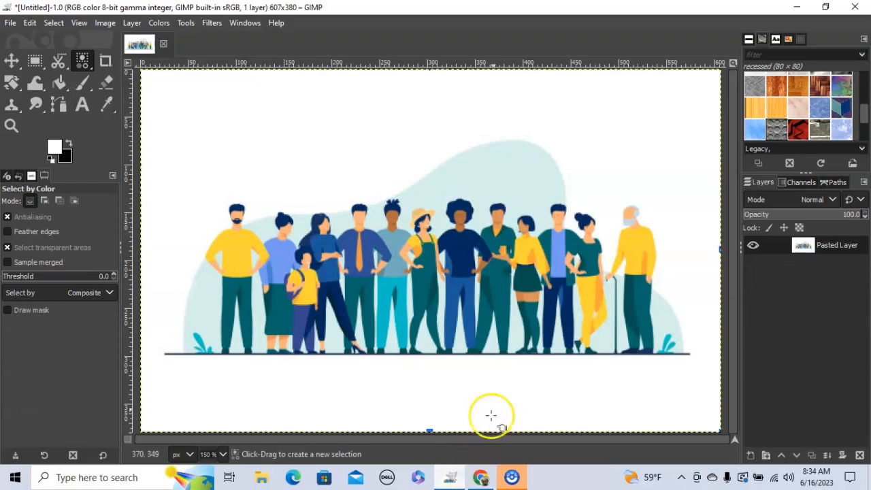
- Using Fuzzy Select with a threshold of 0, select and delete the uniform area of the bearded man's yellow shirt
{"action": "left_click", "coordinate": [84, 68]}
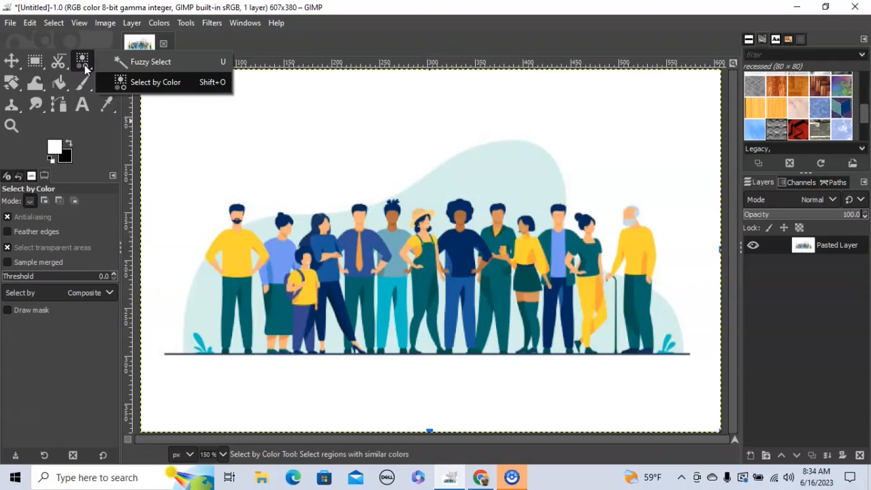
{"action": "left_click", "coordinate": [152, 61]}
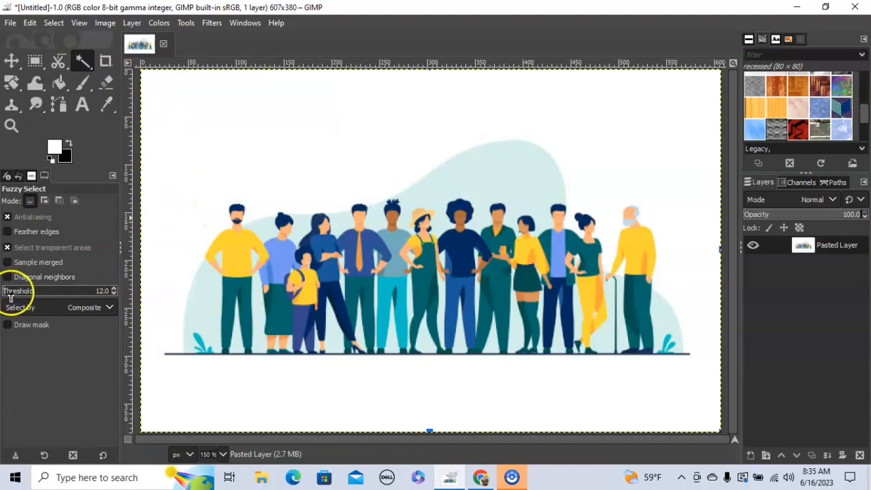
{"action": "left_click_drag", "start_coordinate": [10, 297], "coordinate": [2, 297]}
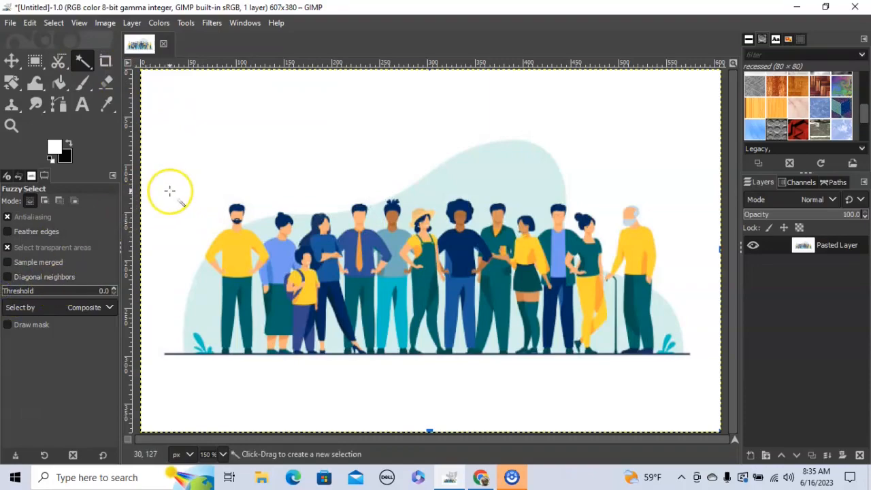
{"action": "left_click", "coordinate": [238, 249]}
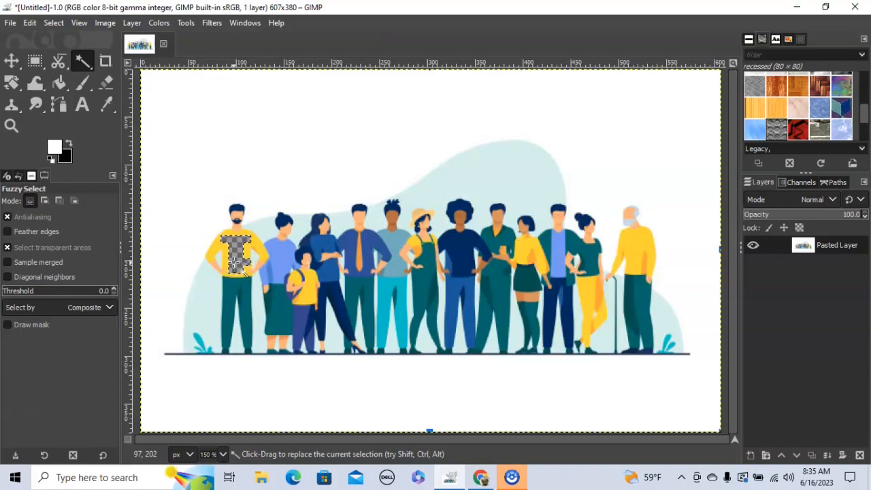
- Undo the yellow shirt deletion and delete the uniform area of the neighbouring woman's light-blue shirt
{"action": "key", "text": "ctrl"}
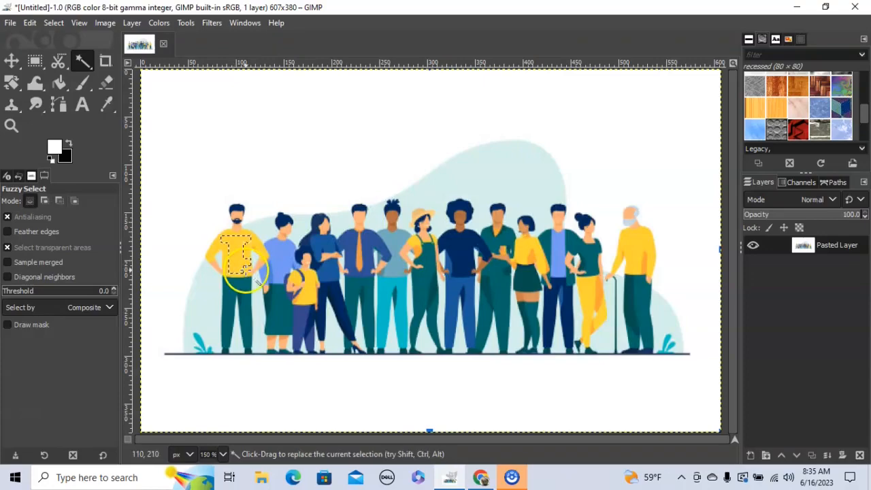
{"action": "left_click", "coordinate": [234, 272]}
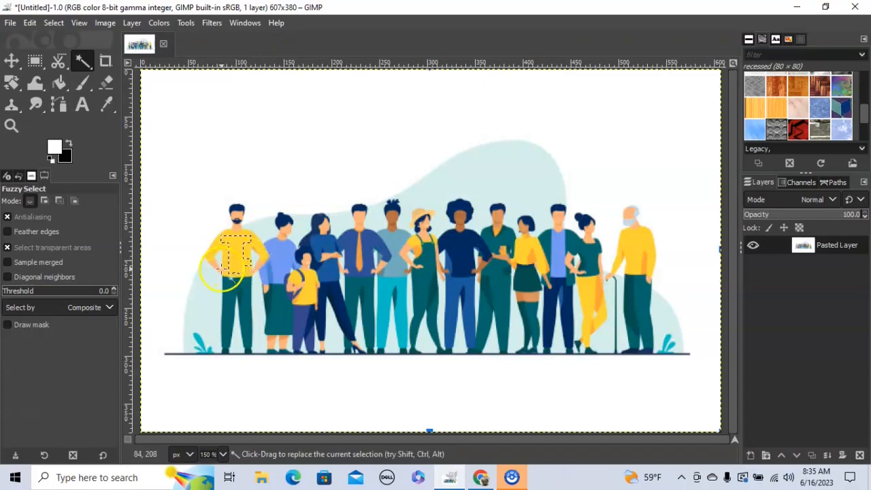
{"action": "left_click", "coordinate": [283, 257]}
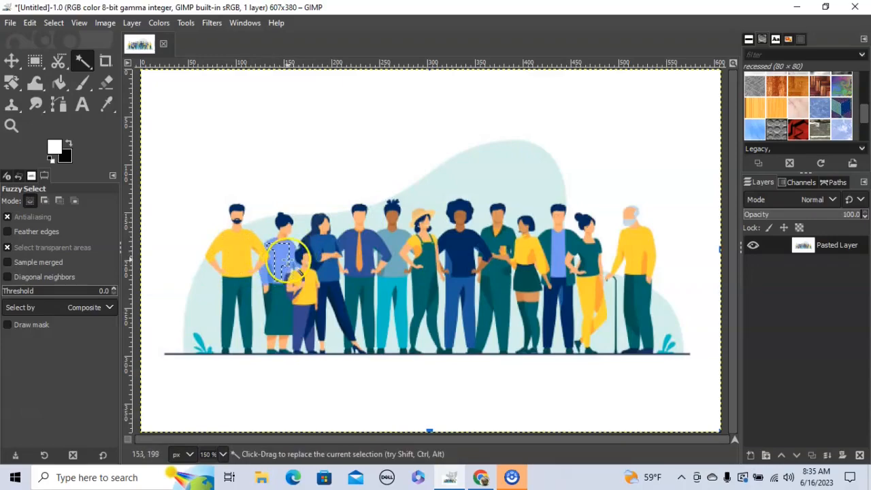
{"action": "key", "text": "Delete"}
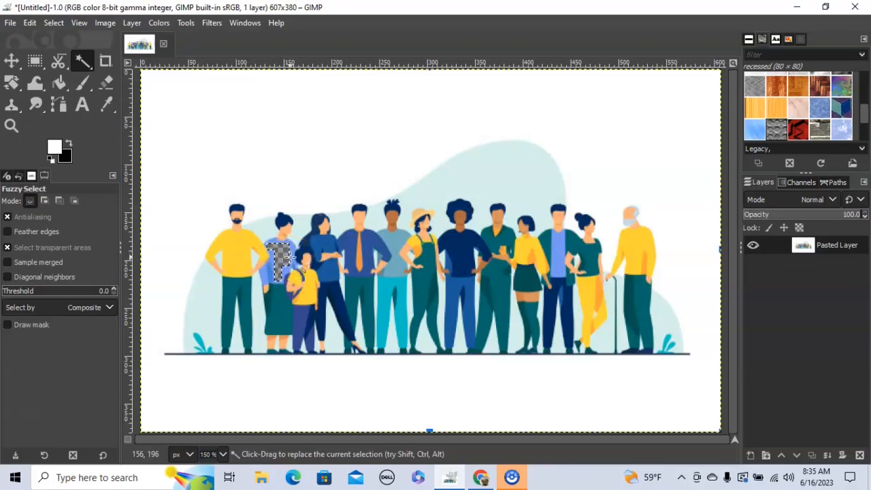
- Undo the light-blue shirt deletion and keep the Fuzzy Select threshold at 0
{"action": "key", "text": "ctrl"}
{"action": "left_click", "coordinate": [269, 266]}
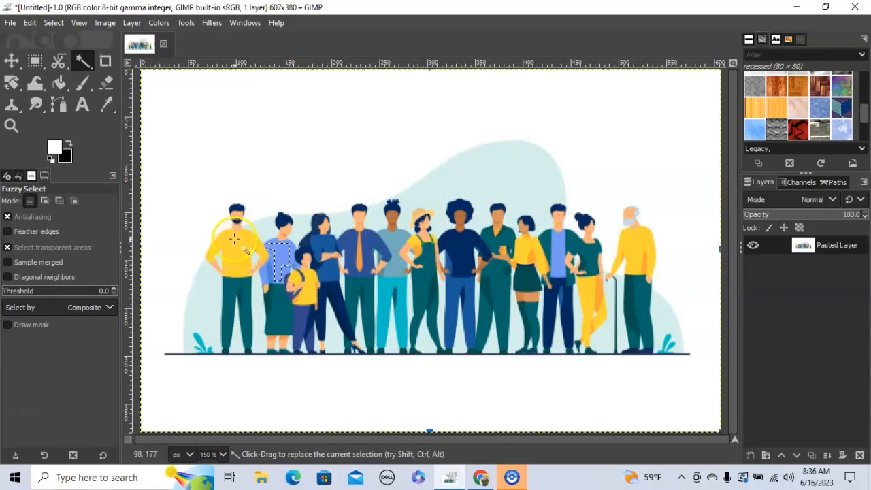
{"action": "left_click", "coordinate": [42, 291]}
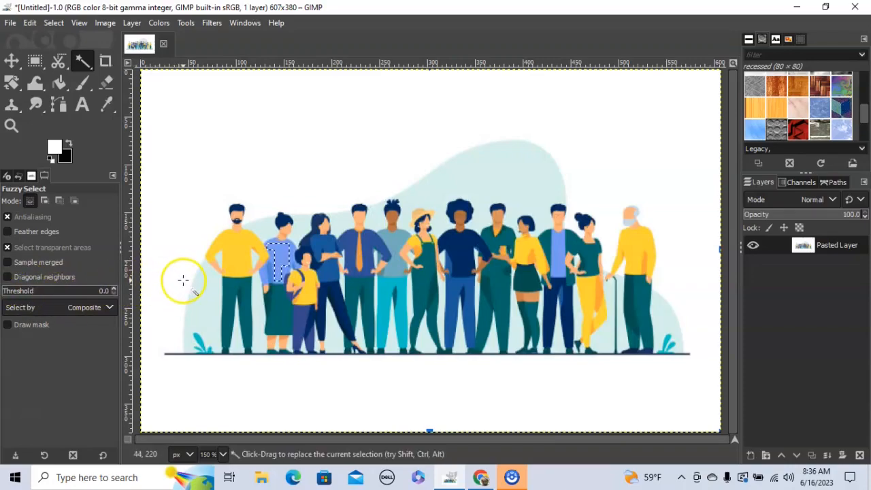
- Inspect the bearded man's yellow shirt at pixel level and fuzzy-select its identical-colour area with the threshold at 0
{"action": "scroll", "coordinate": [219, 279], "scroll_direction": "up", "scroll_amount": 4, "text": "ctrl"}
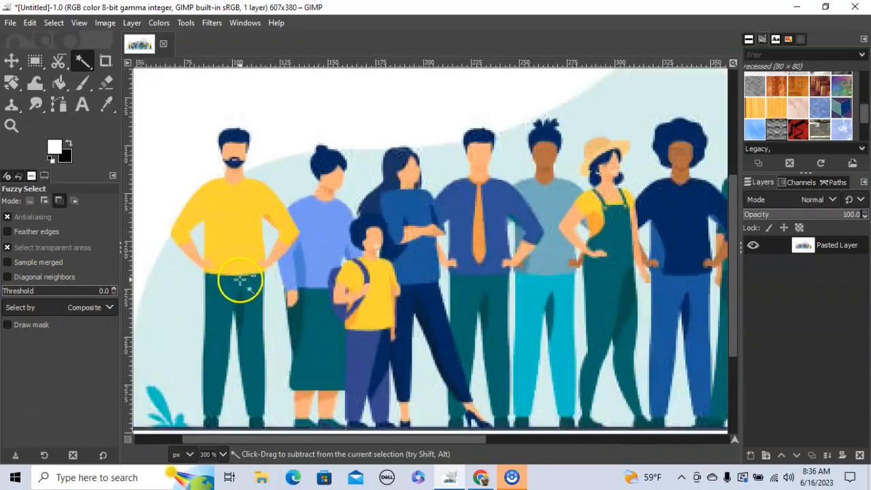
{"action": "scroll", "coordinate": [240, 279], "scroll_direction": "up", "scroll_amount": 4, "text": "ctrl"}
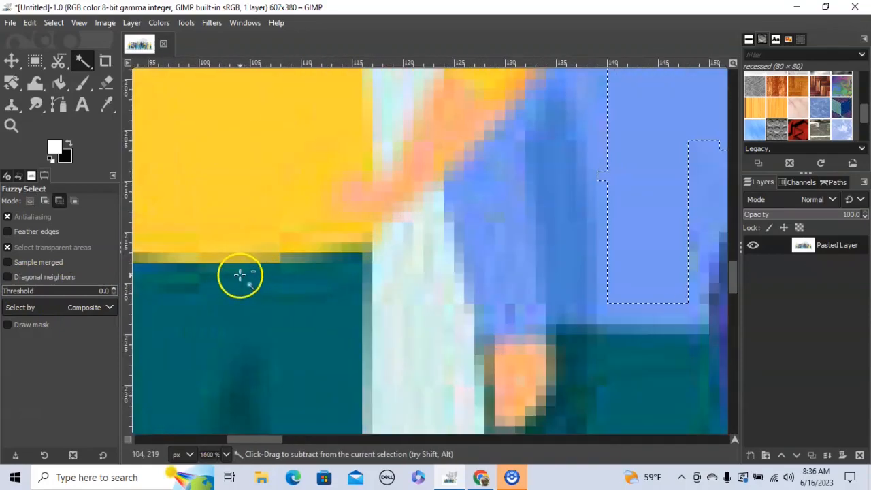
{"action": "scroll", "coordinate": [229, 270], "scroll_direction": "up", "scroll_amount": 3}
{"action": "scroll", "coordinate": [229, 266], "scroll_direction": "up", "scroll_amount": 3}
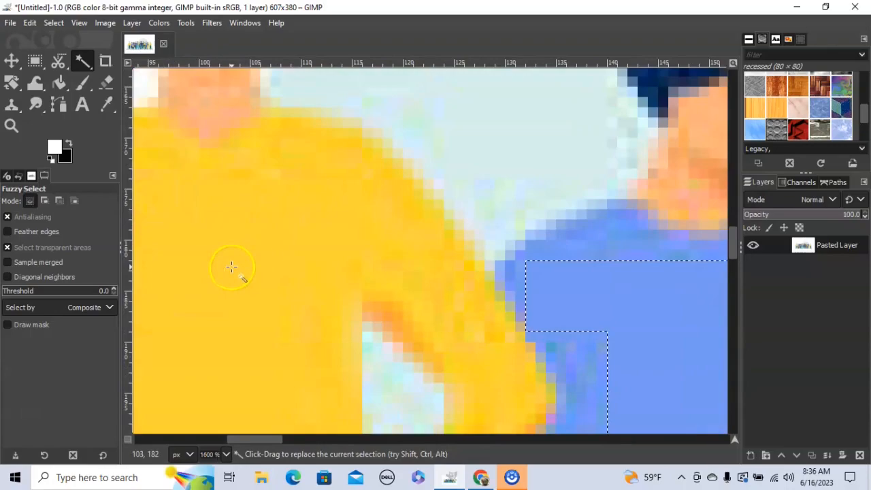
{"action": "scroll", "coordinate": [375, 299], "scroll_direction": "up", "scroll_amount": 3, "text": "ctrl"}
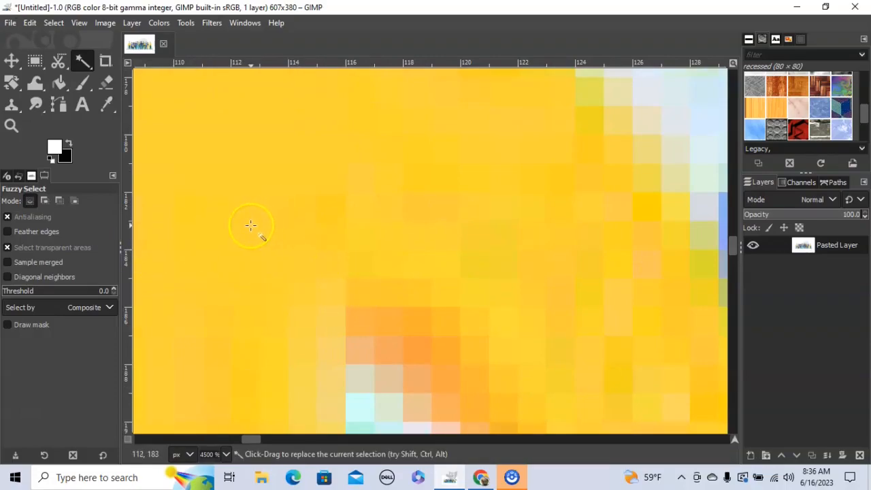
{"action": "left_click", "coordinate": [288, 171]}
{"action": "scroll", "coordinate": [245, 177], "scroll_direction": "down", "scroll_amount": 7, "text": "ctrl"}
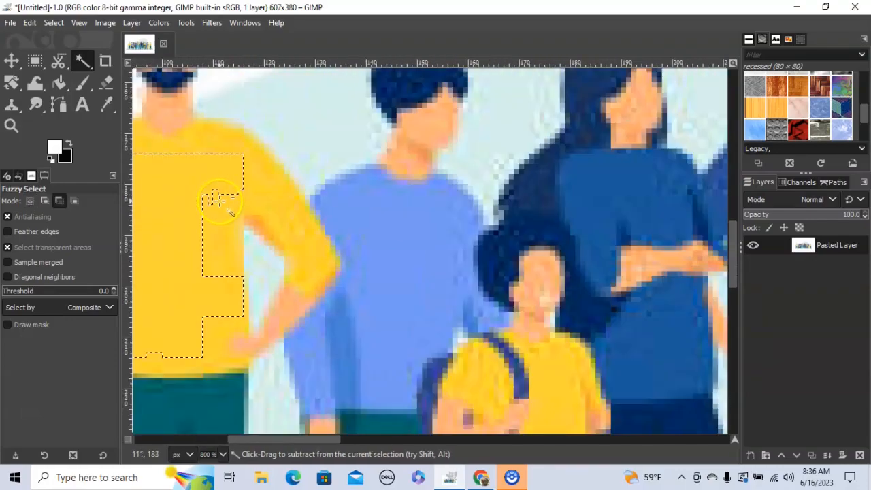
{"action": "scroll", "coordinate": [216, 198], "scroll_direction": "down", "scroll_amount": 4, "text": "ctrl"}
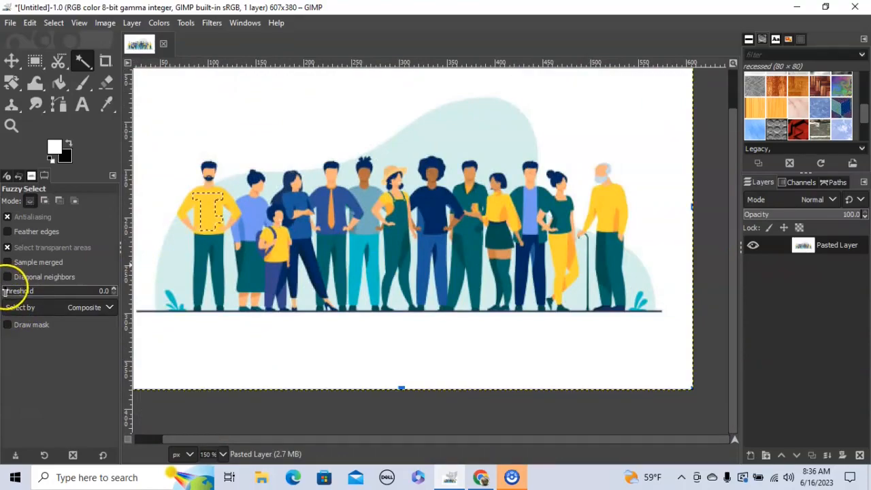
- Set the Fuzzy Select threshold to 22.5, and select and delete the bearded man's yellow shirt
{"action": "left_click", "coordinate": [5, 291]}
{"action": "left_click_drag", "start_coordinate": [6, 291], "coordinate": [11, 291]}
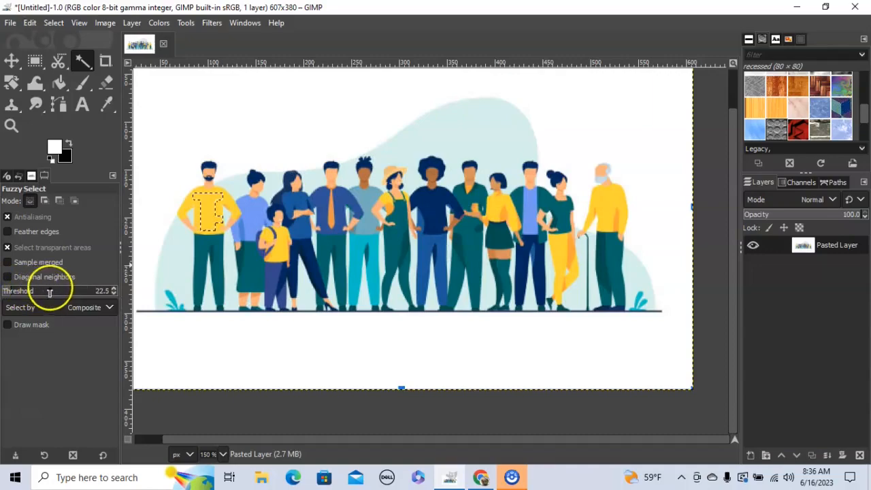
{"action": "left_click", "coordinate": [201, 217]}
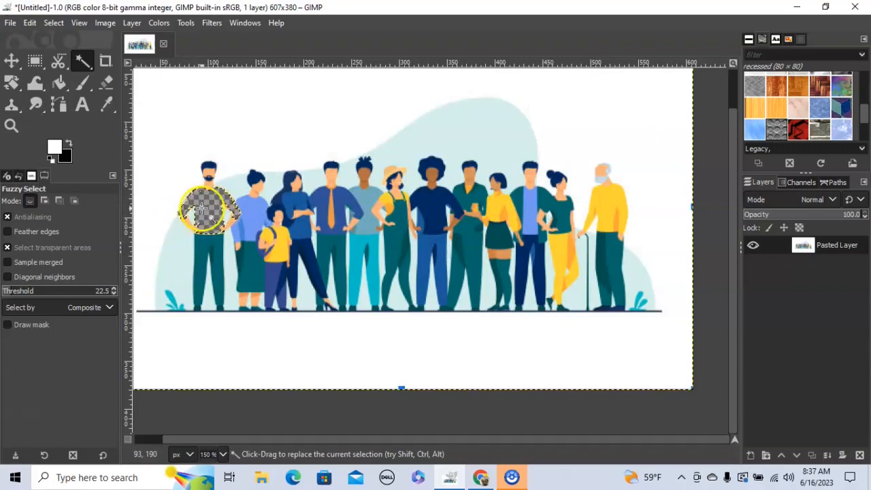
- Select and delete the neighbouring woman's light-blue shirt, and undo both shirt deletions
{"action": "left_click", "coordinate": [253, 216]}
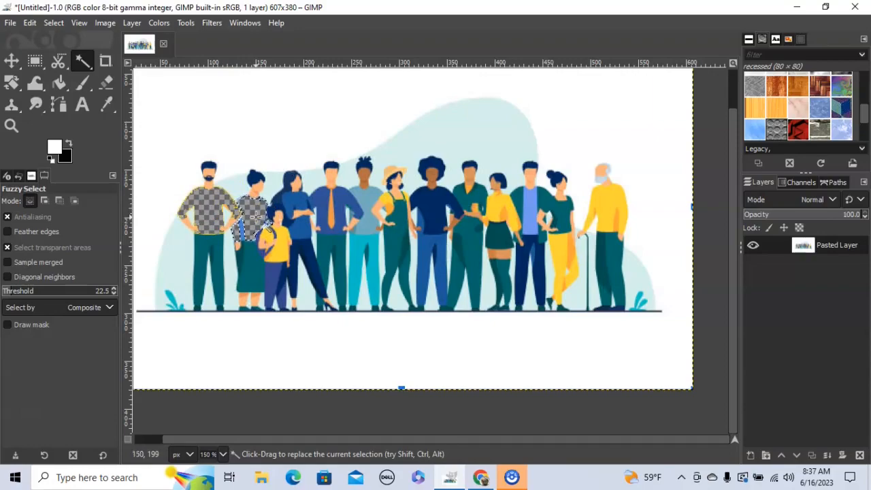
{"action": "left_click", "coordinate": [251, 230]}
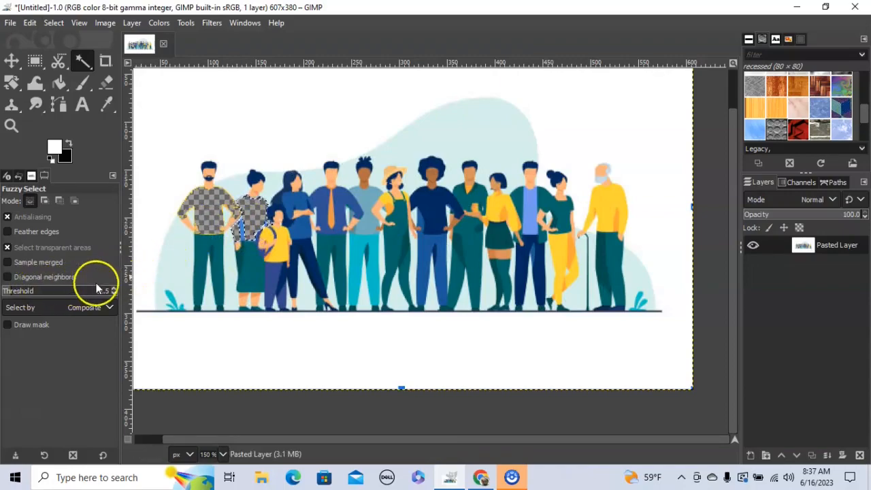
{"action": "key", "text": "ctrl"}
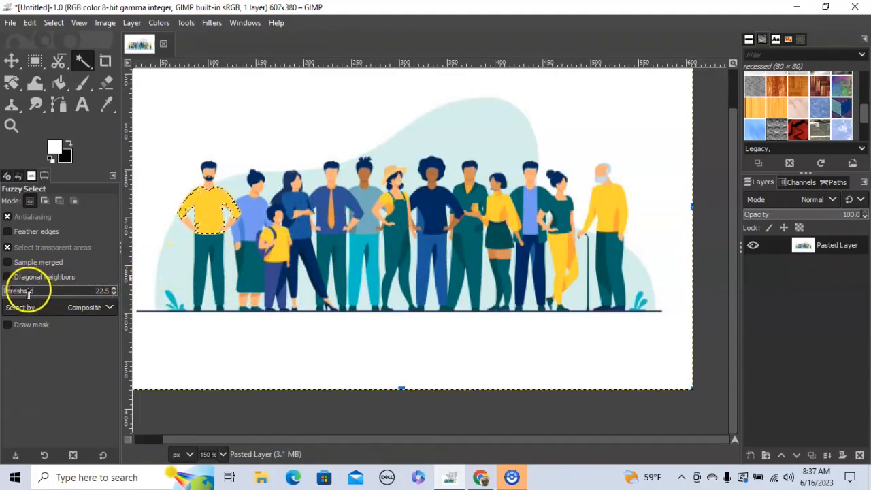
- Set the Fuzzy Select threshold to 112.5, reselect the bearded man's yellow shirt and examine the selection's edges
{"action": "left_click_drag", "start_coordinate": [7, 292], "coordinate": [49, 291]}
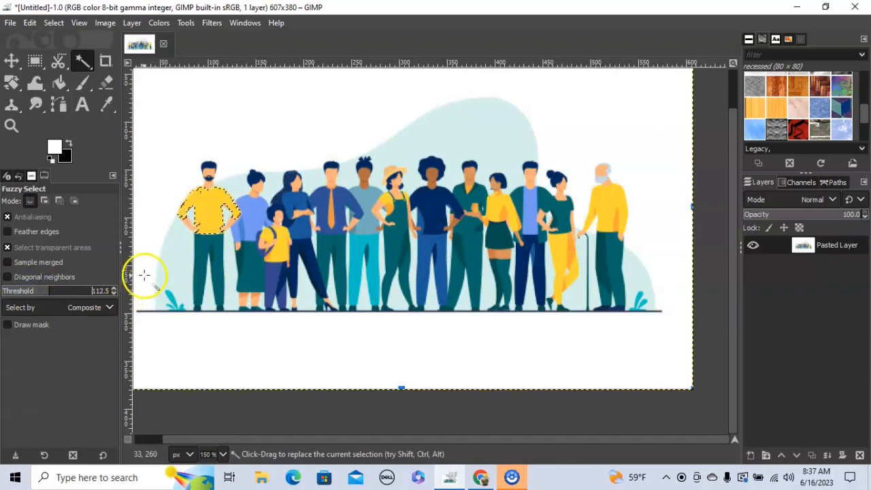
{"action": "left_click", "coordinate": [207, 209]}
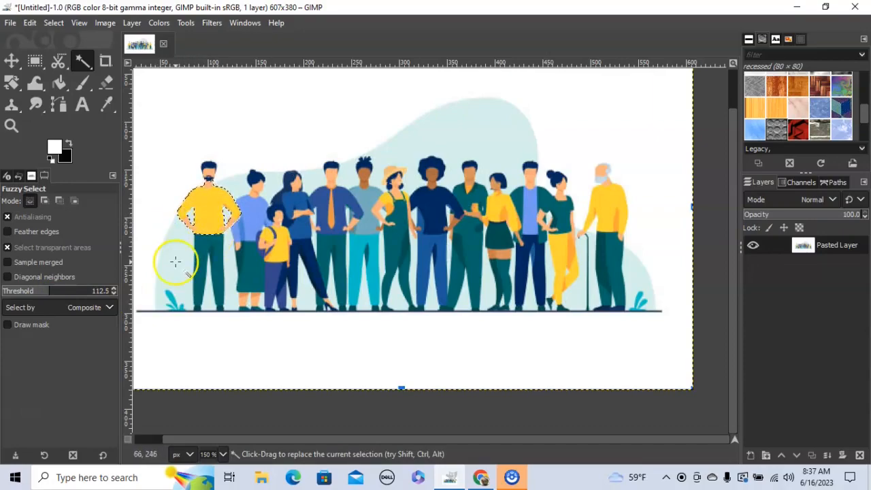
{"action": "scroll", "coordinate": [217, 243], "scroll_direction": "up", "scroll_amount": 4, "text": "ctrl"}
{"action": "scroll", "coordinate": [211, 243], "scroll_direction": "up", "scroll_amount": 1, "text": "ctrl"}
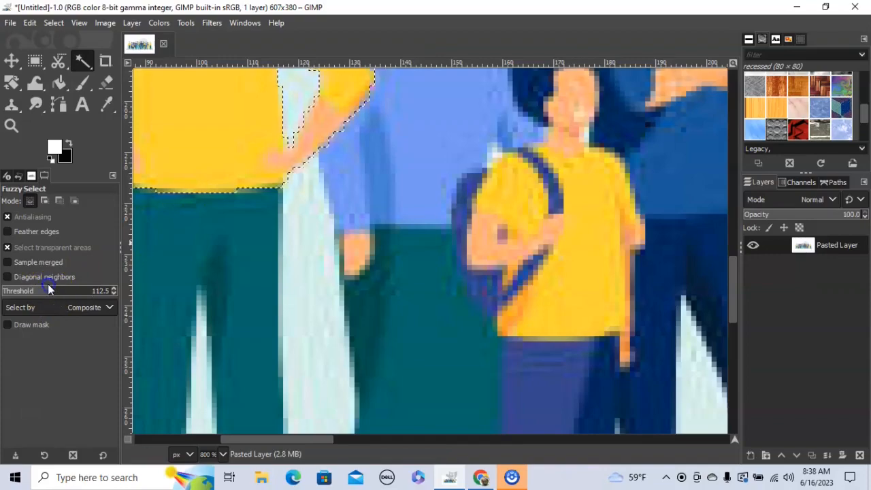
- Set the Fuzzy Select threshold to 174 and reselect from the bearded man's yellow shirt
{"action": "left_click_drag", "start_coordinate": [48, 291], "coordinate": [75, 291]}
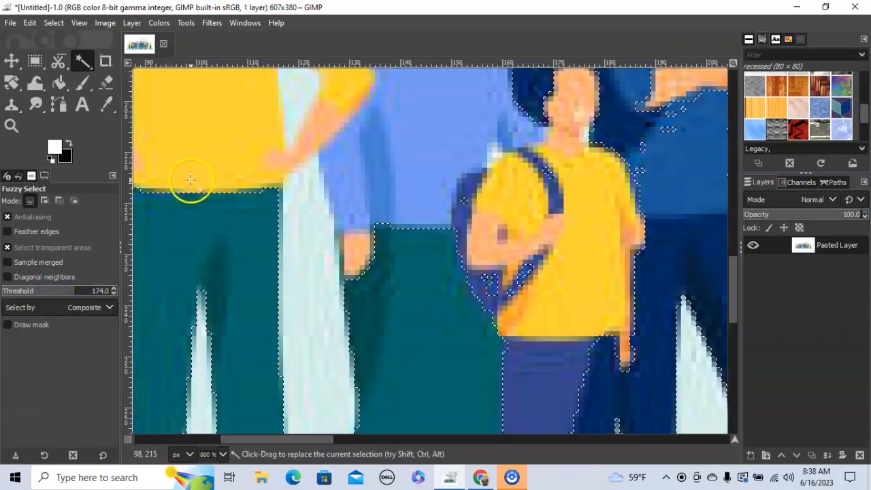
{"action": "left_click", "coordinate": [208, 118]}
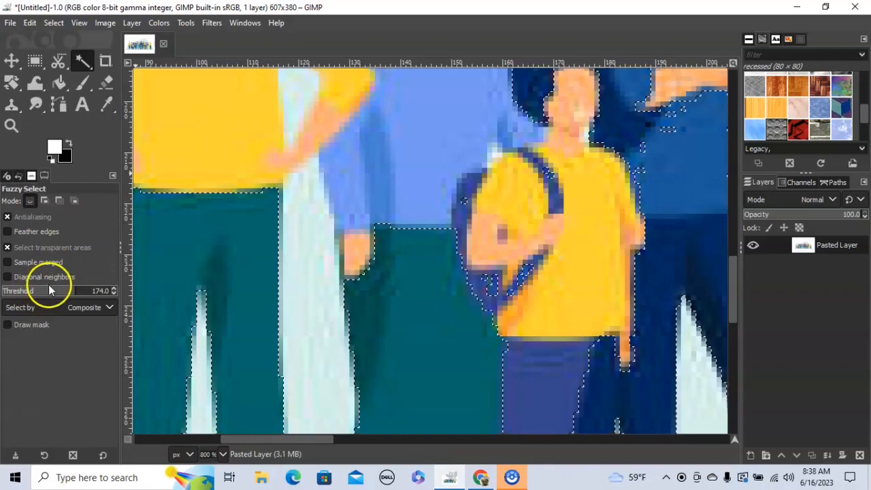
- Set the Fuzzy Select threshold to 30 and select the bearded man's yellow shirt
{"action": "left_click_drag", "start_coordinate": [72, 294], "coordinate": [14, 291]}
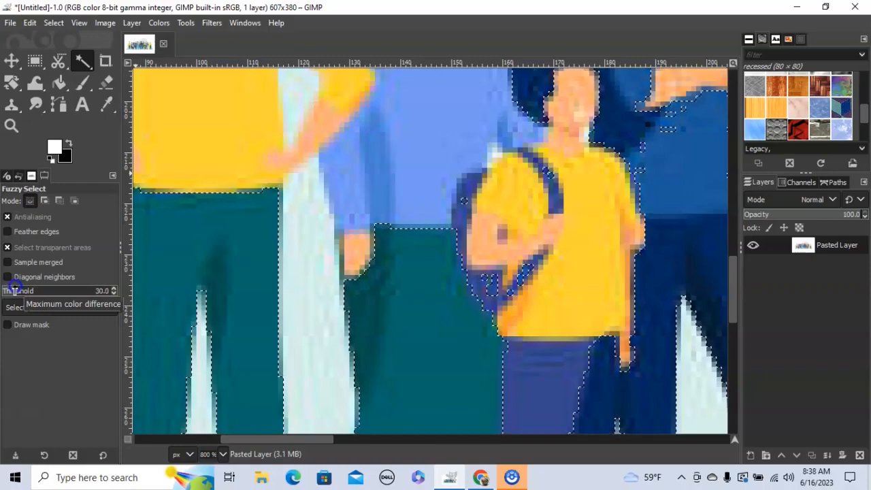
{"action": "scroll", "coordinate": [148, 265], "scroll_direction": "up", "scroll_amount": 2}
{"action": "scroll", "coordinate": [148, 265], "scroll_direction": "up", "scroll_amount": 4}
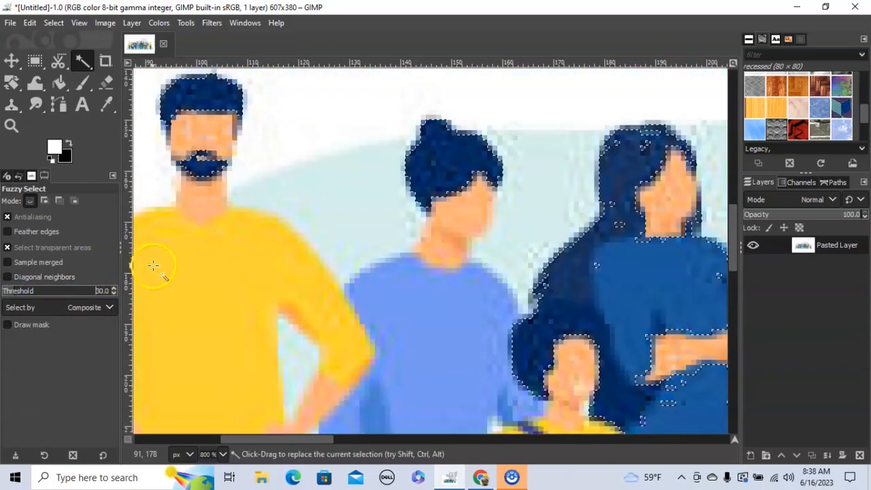
{"action": "left_click", "coordinate": [179, 272]}
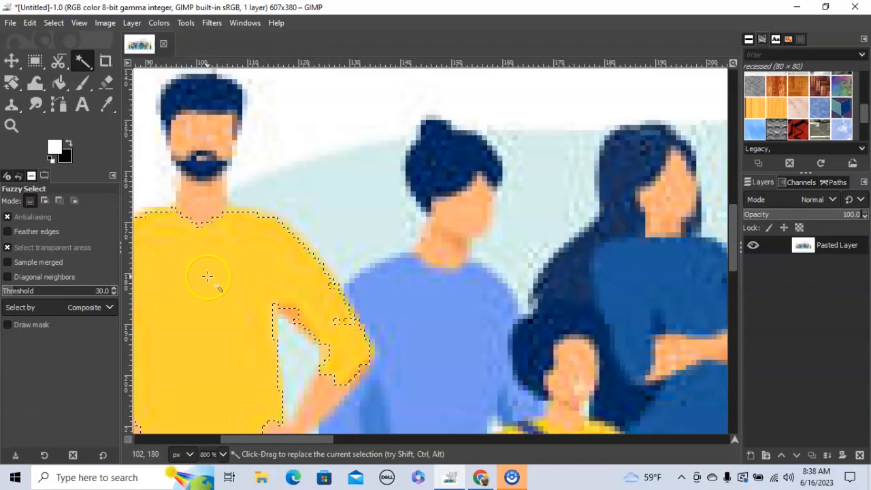
- Reselect the bearded man's whole yellow shirt, delete it, and undo the deletion
{"action": "left_click", "coordinate": [206, 293]}
{"action": "scroll", "coordinate": [211, 297], "scroll_direction": "down", "scroll_amount": 2, "text": "ctrl"}
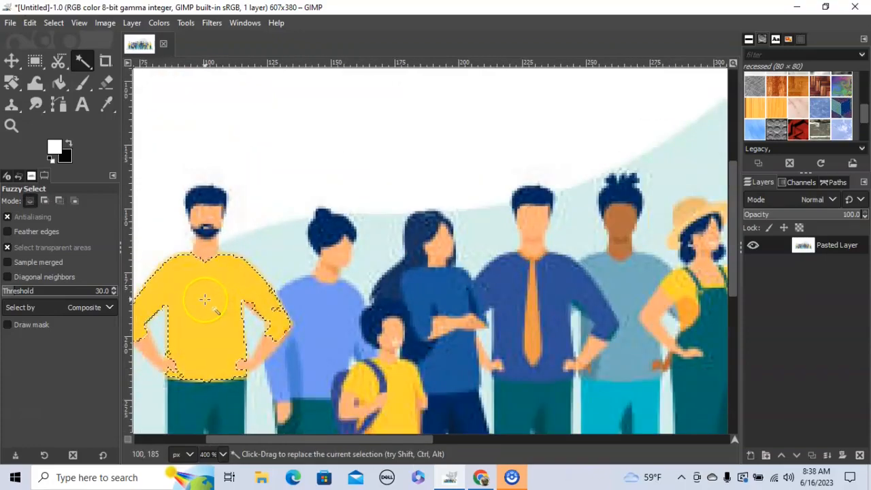
{"action": "scroll", "coordinate": [212, 297], "scroll_direction": "down", "scroll_amount": 1, "text": "ctrl"}
{"action": "left_click", "coordinate": [216, 297]}
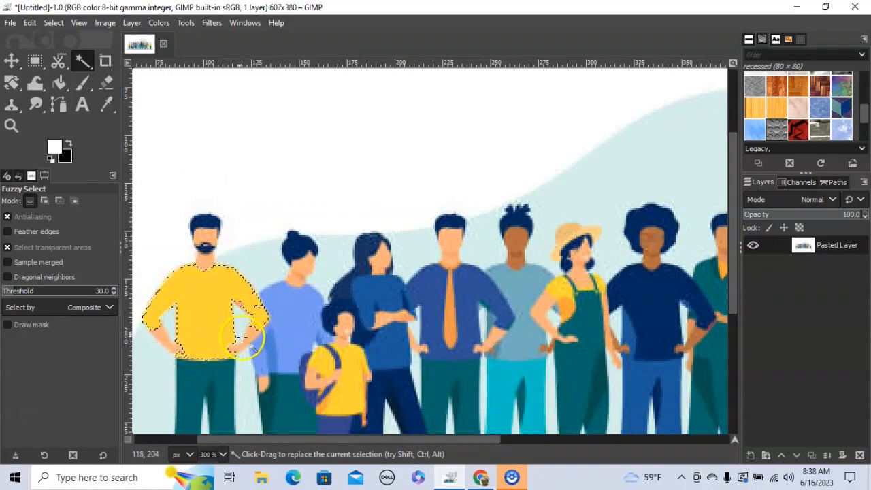
{"action": "key", "text": "Delete"}
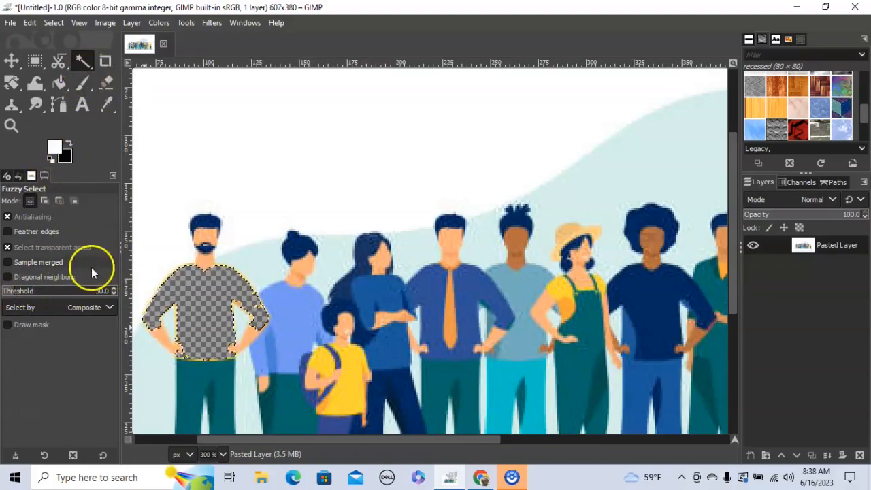
{"action": "key", "text": "ctrl"}
{"action": "key", "text": "ctrl+z"}
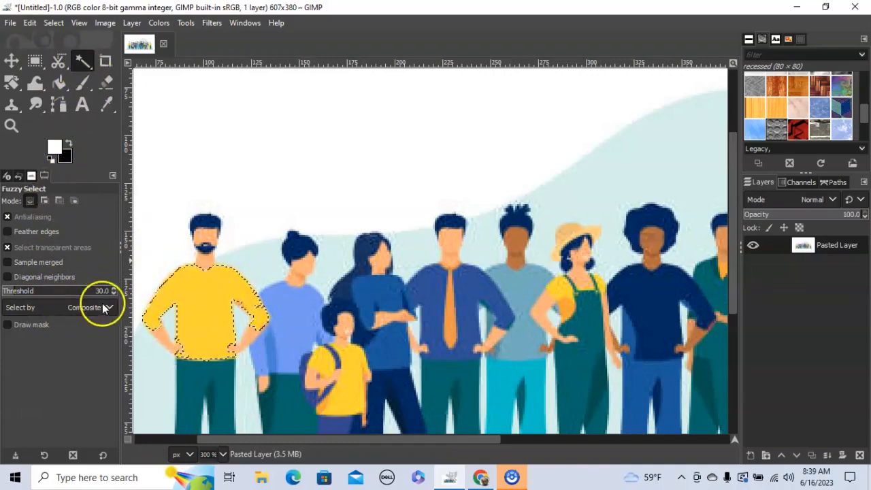
- Select and delete the main part of the yellow shirt on the child with the backpack
{"action": "left_click", "coordinate": [348, 384]}
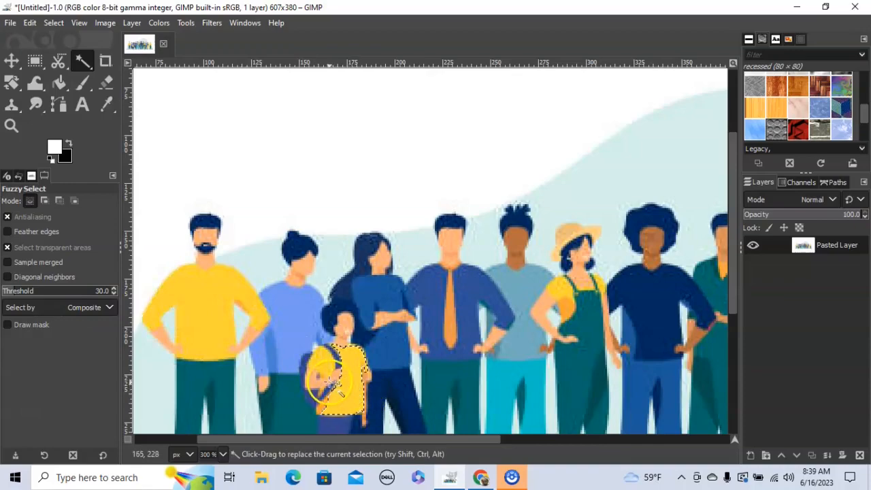
{"action": "scroll", "coordinate": [357, 378], "scroll_direction": "down", "scroll_amount": 3}
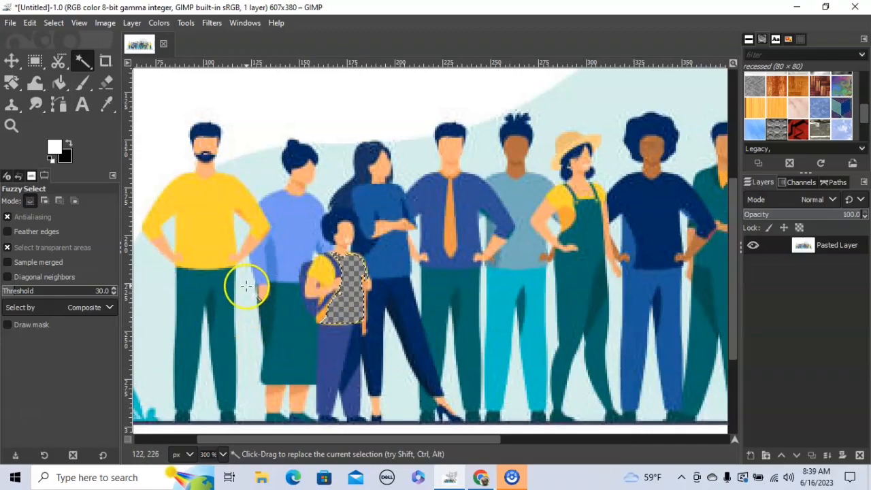
- Select the yellow of the bearded man's shirt across the whole image using Select by Color at threshold 0
{"action": "scroll", "coordinate": [287, 279], "scroll_direction": "down", "scroll_amount": 1}
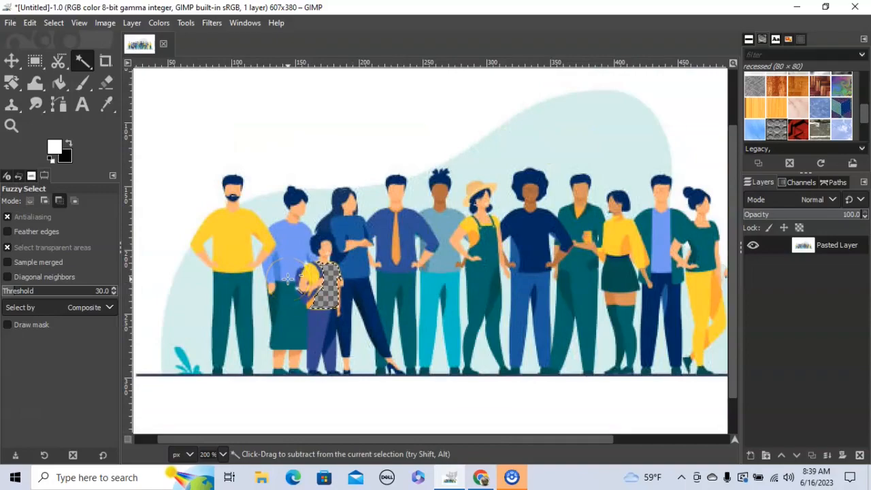
{"action": "scroll", "coordinate": [288, 279], "scroll_direction": "down", "scroll_amount": 1}
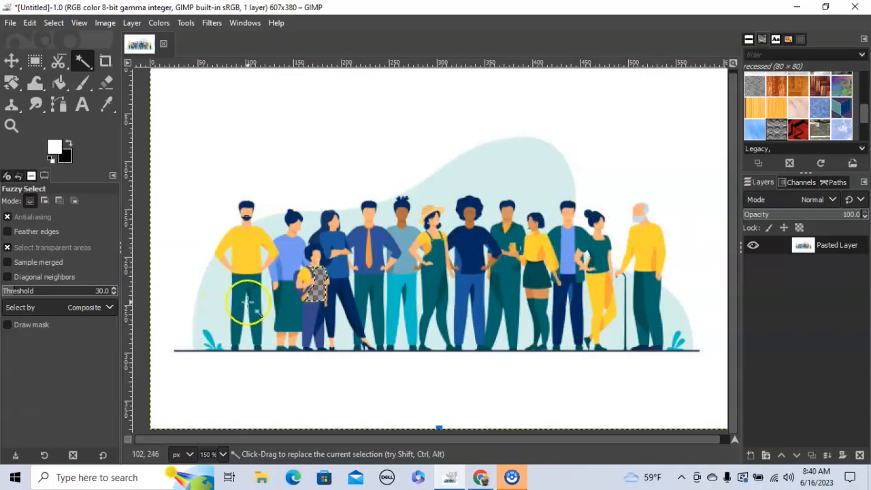
{"action": "left_click", "coordinate": [93, 65]}
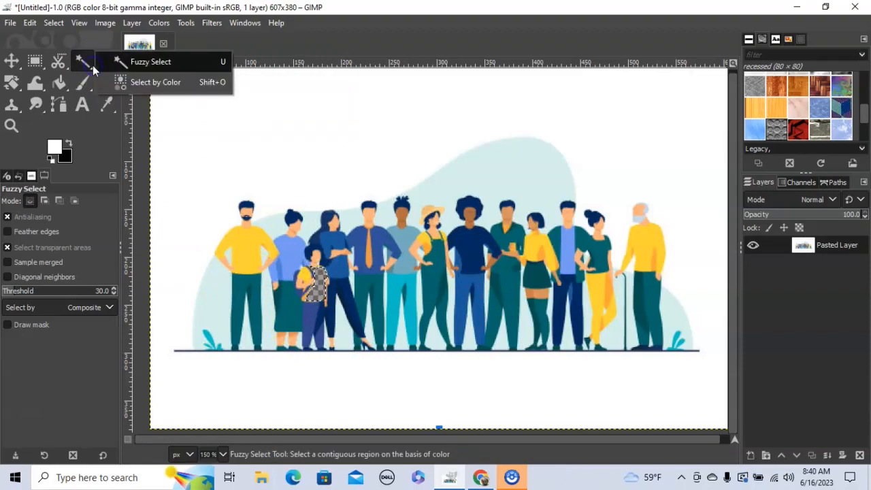
{"action": "left_click", "coordinate": [150, 82]}
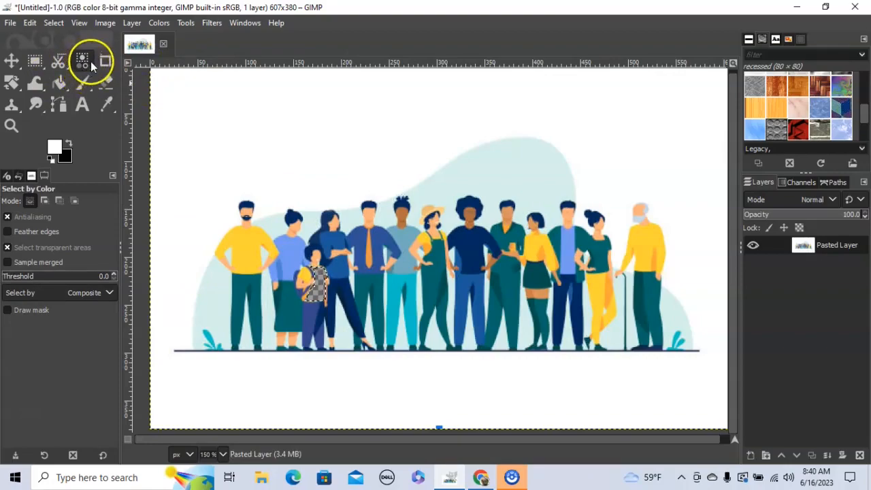
{"action": "left_click", "coordinate": [244, 247]}
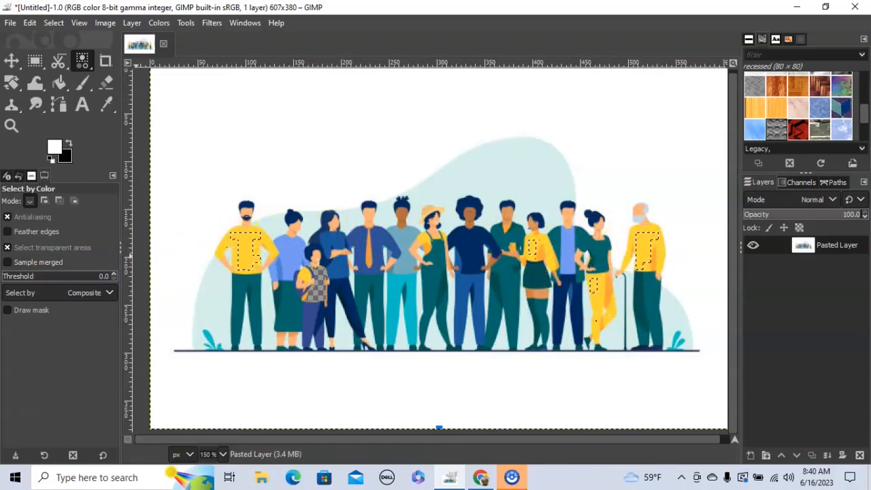
- Set the Select by Color threshold to 31.5, reselect from the bearded man's yellow shirt, and delete all matching yellow areas
{"action": "left_click", "coordinate": [12, 275]}
{"action": "left_click_drag", "start_coordinate": [12, 276], "coordinate": [15, 273]}
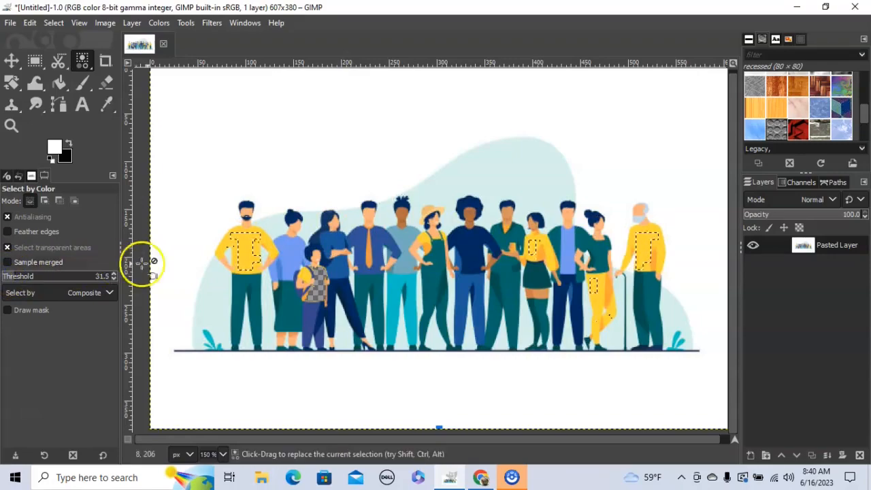
{"action": "left_click", "coordinate": [255, 261]}
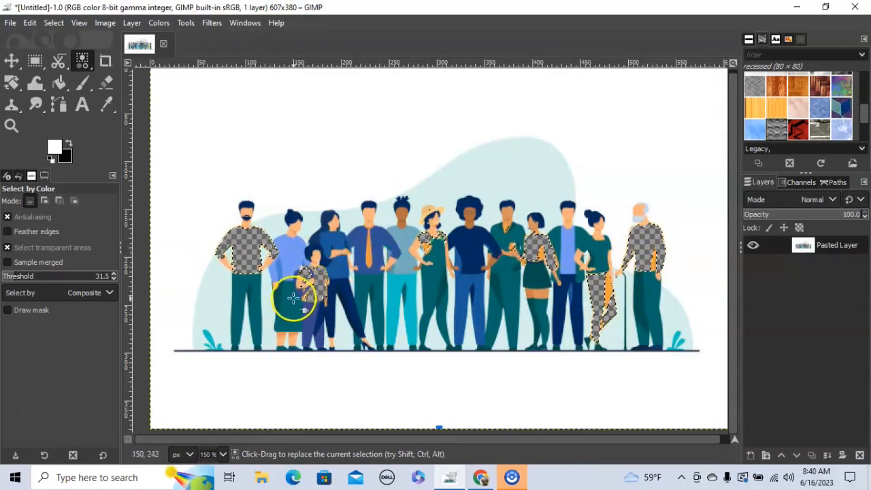
- Undo the yellow deletions, including the one on the child's shirt, and clear the selection
{"action": "key", "text": "ctrl"}
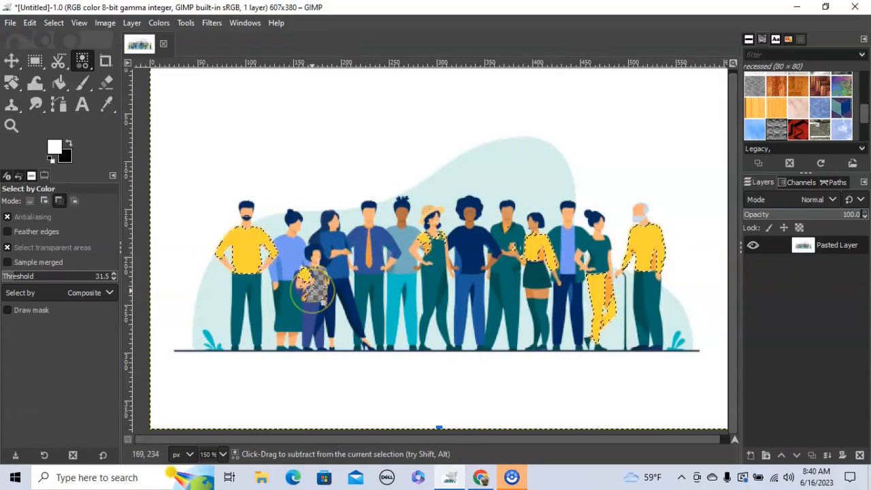
{"action": "left_click", "coordinate": [313, 290], "text": "ctrl"}
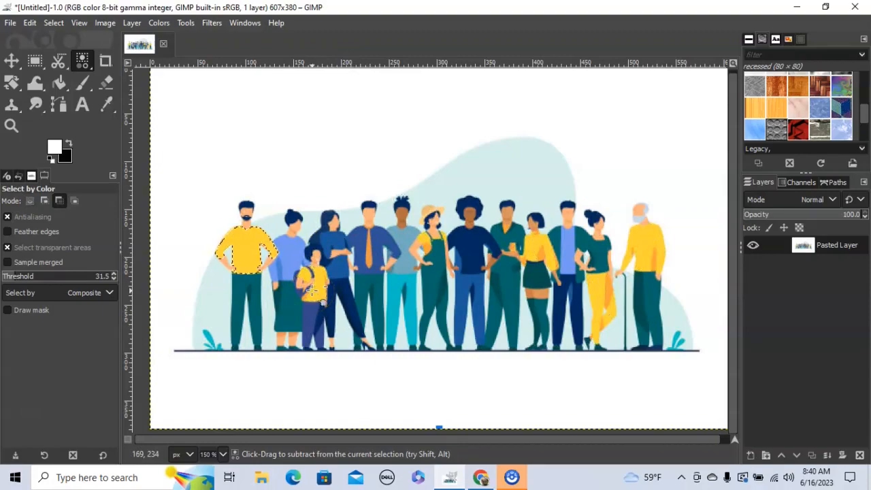
{"action": "left_click", "coordinate": [58, 24]}
{"action": "left_click", "coordinate": [68, 54]}
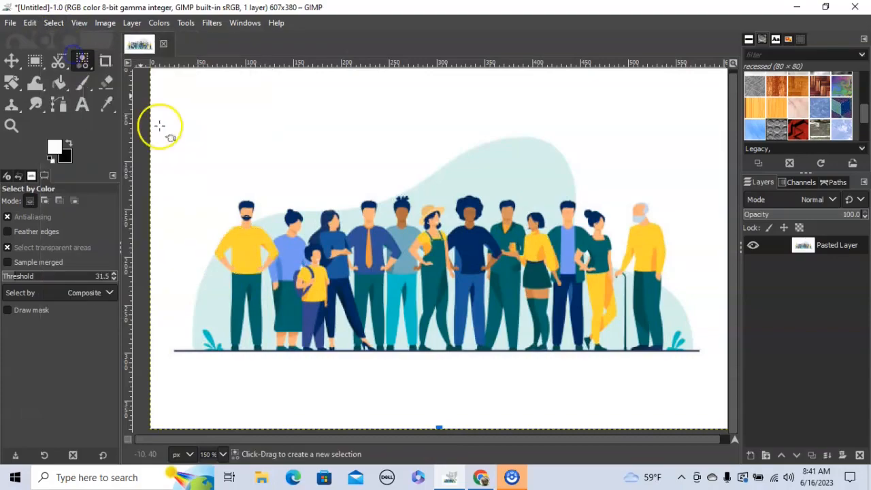
- Select the woman's light blue shirt colour across the image, and reselect similar blues with the Select by Color threshold set to 46.5
{"action": "left_click", "coordinate": [87, 64]}
{"action": "left_click", "coordinate": [121, 82]}
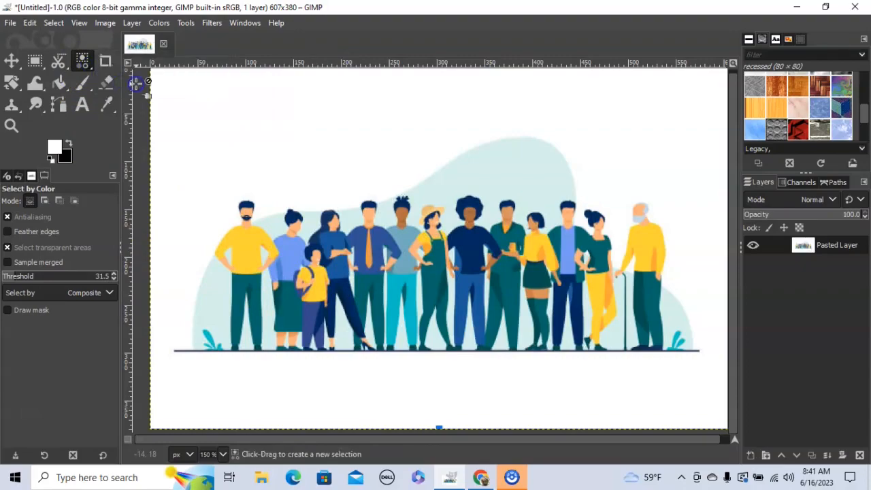
{"action": "left_click", "coordinate": [82, 66]}
{"action": "left_click", "coordinate": [290, 252]}
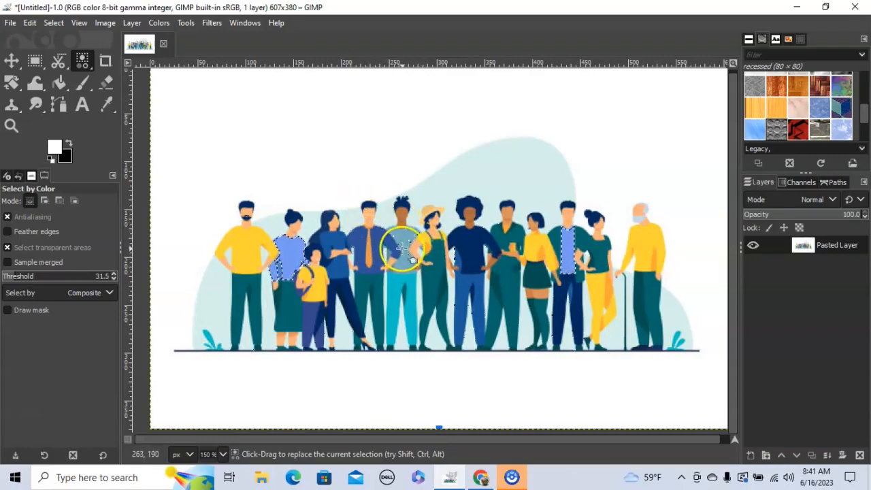
{"action": "left_click_drag", "start_coordinate": [49, 277], "coordinate": [21, 276]}
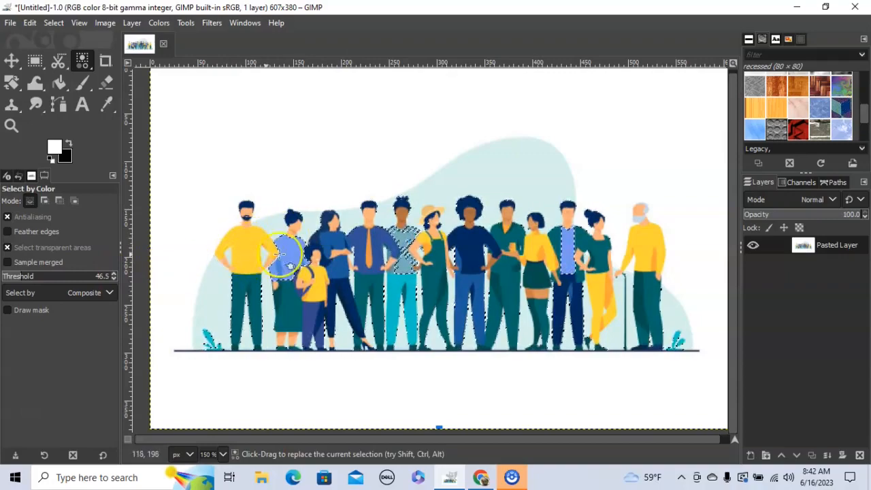
{"action": "left_click", "coordinate": [156, 269]}
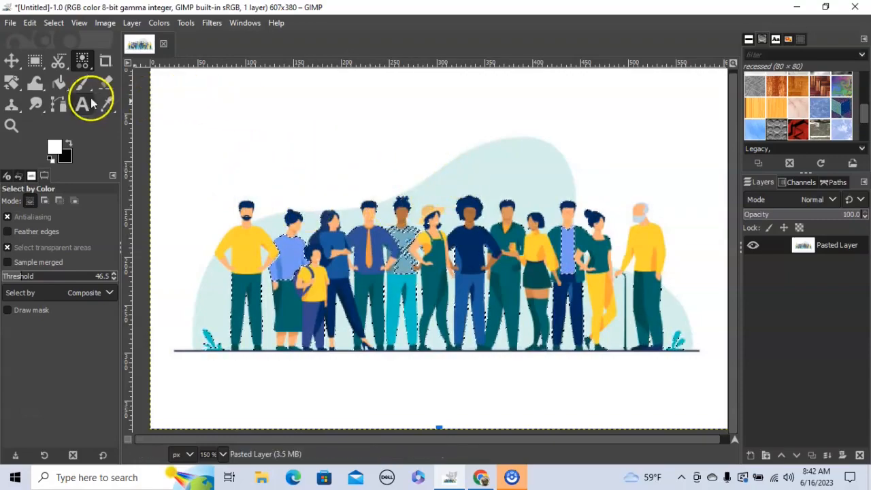
- Clear the selection, delete the pale background behind the people using Fuzzy Select at threshold 30, and undo the deletion
{"action": "left_click", "coordinate": [83, 61]}
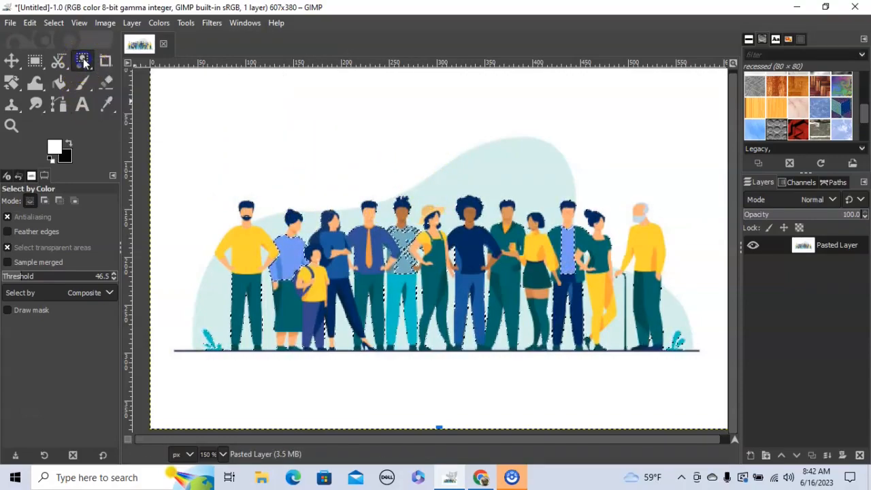
{"action": "left_click_drag", "start_coordinate": [83, 60], "coordinate": [175, 62]}
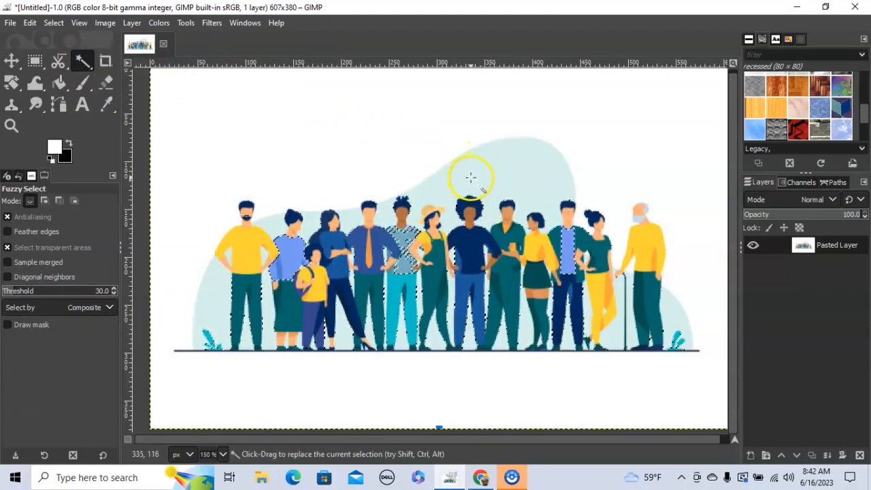
{"action": "left_click", "coordinate": [54, 22]}
{"action": "left_click", "coordinate": [66, 54]}
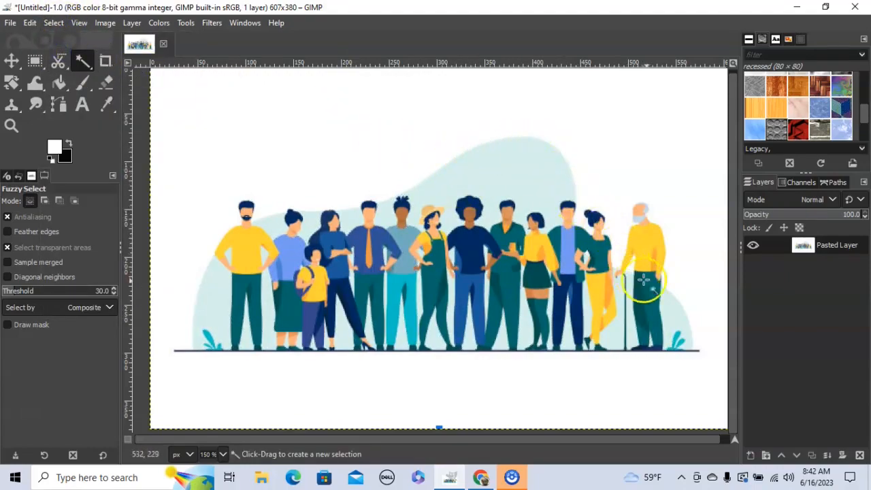
{"action": "left_click", "coordinate": [499, 182]}
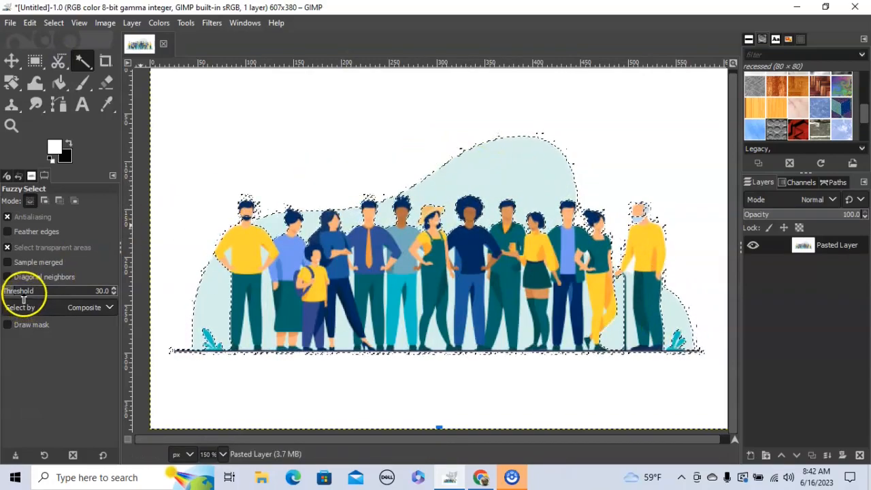
{"action": "key", "text": "Delete"}
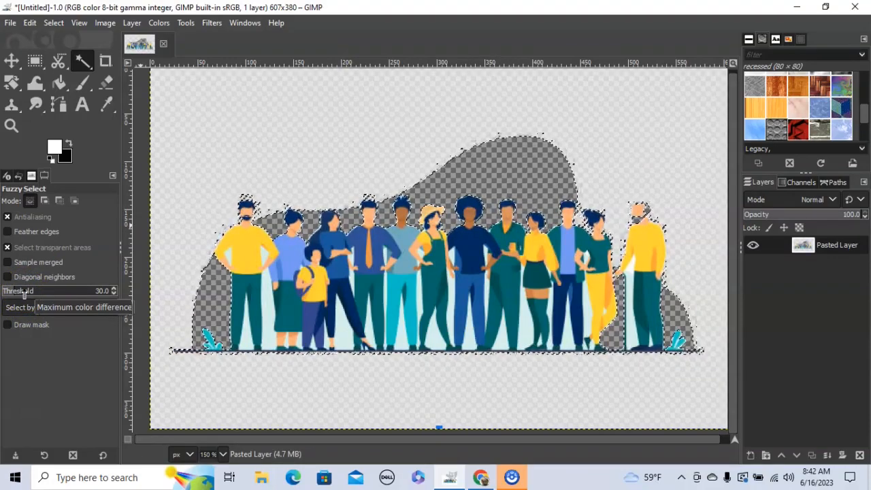
{"action": "key", "text": "ctrl"}
{"action": "key", "text": "ctrl+z"}
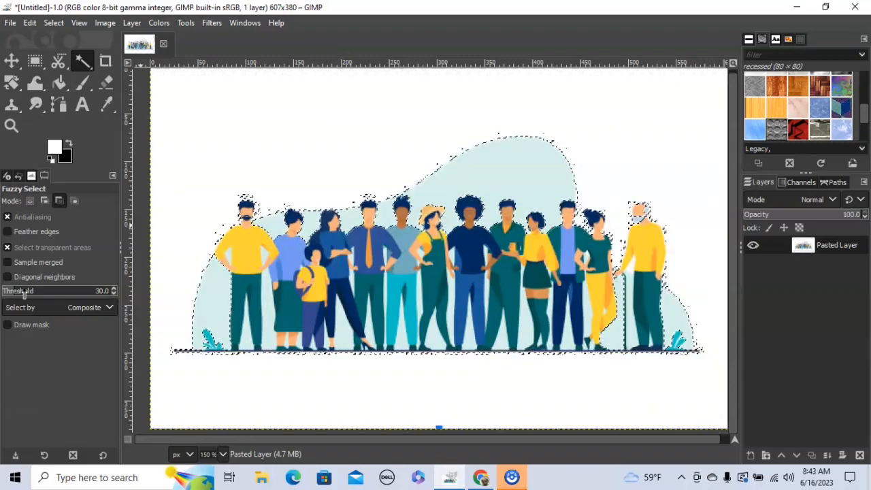
- Delete the pale background across the whole image using Select by Color at threshold 46.5, and undo the deletion
{"action": "left_click", "coordinate": [89, 63]}
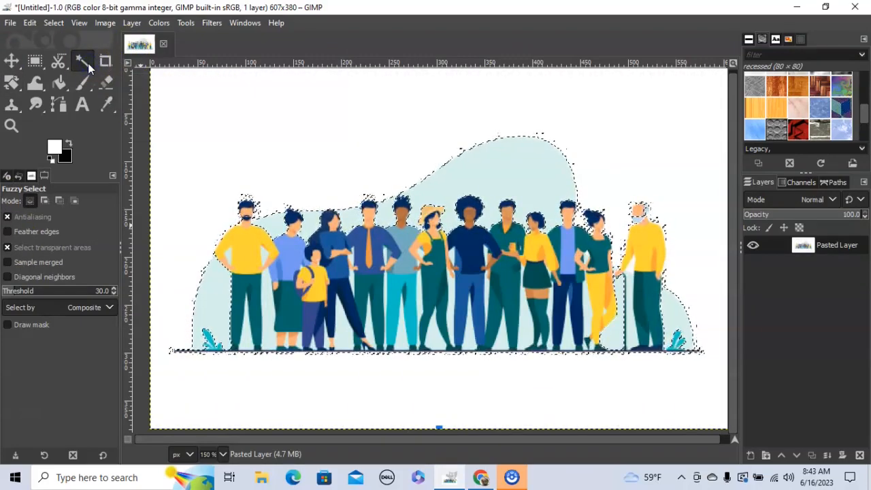
{"action": "mouse_move", "coordinate": [88, 63]}
{"action": "left_click", "coordinate": [119, 80]}
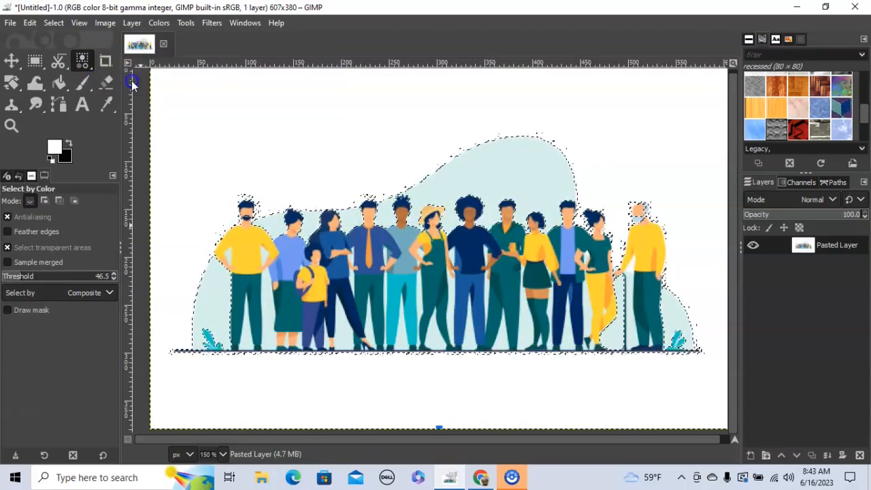
{"action": "left_click", "coordinate": [509, 180]}
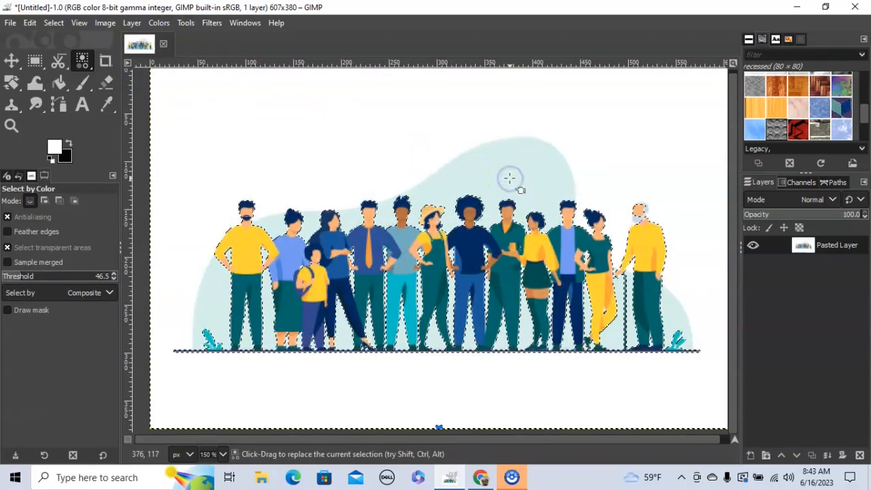
{"action": "key", "text": "Delete"}
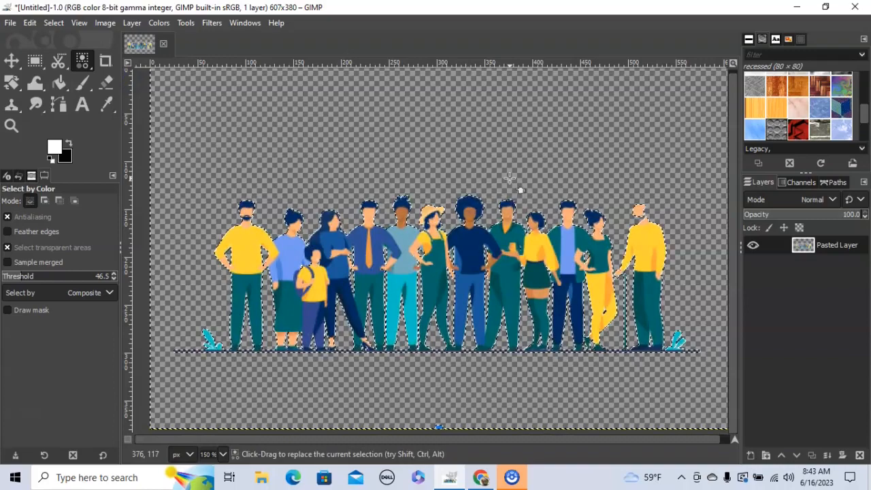
{"action": "key", "text": "ctrl+z"}
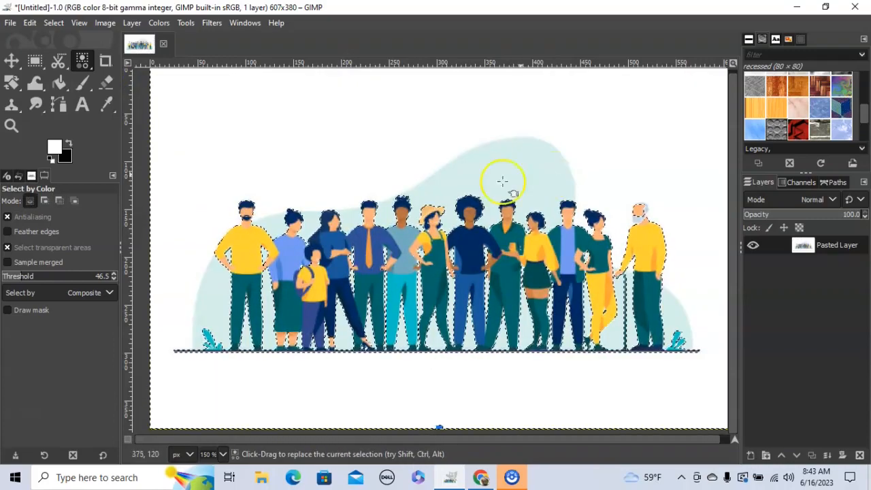
- Set the Select by Color threshold to 21 and delete the pale blue backdrop shape behind the people
{"action": "left_click", "coordinate": [20, 275]}
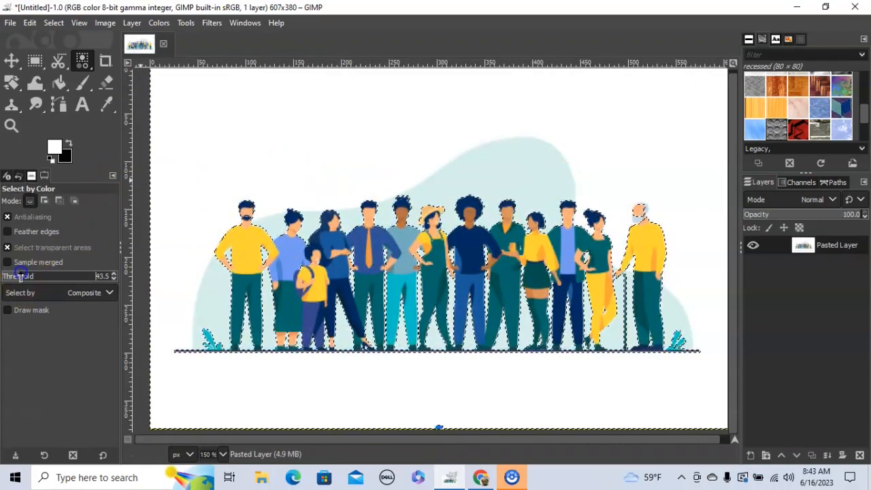
{"action": "left_click_drag", "start_coordinate": [20, 276], "coordinate": [11, 276]}
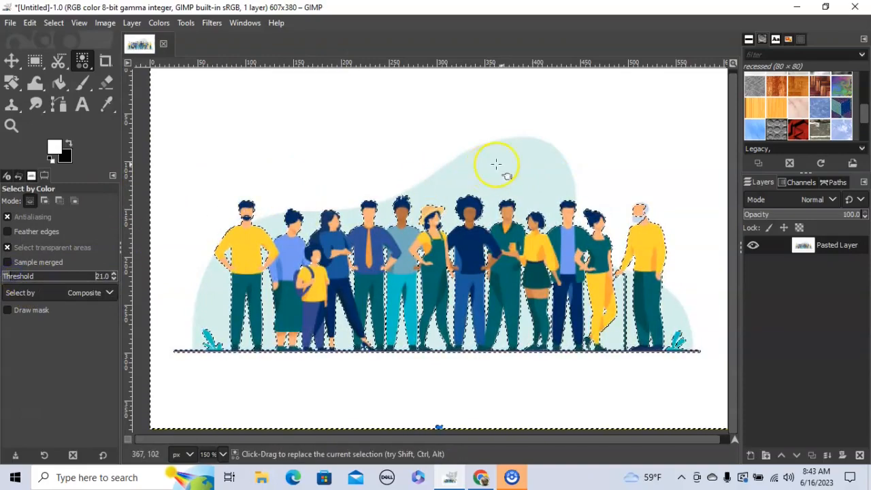
{"action": "left_click_drag", "start_coordinate": [496, 164], "coordinate": [509, 167]}
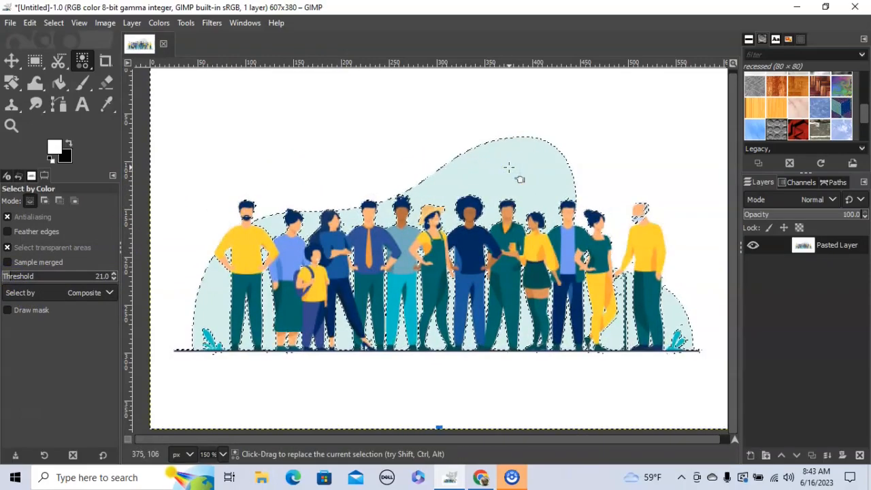
{"action": "key", "text": "Delete"}
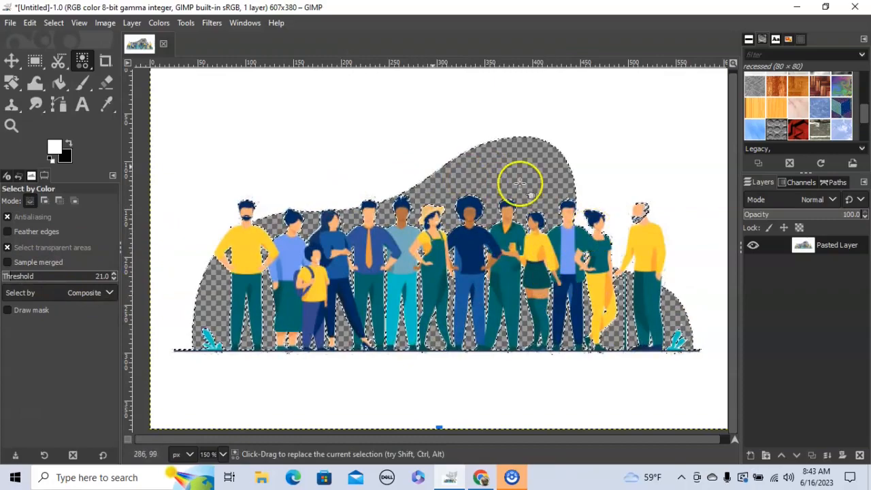
- Bucket-fill the emptied backdrop selection with the Blue Web pattern and clear the selection
{"action": "left_click", "coordinate": [59, 83]}
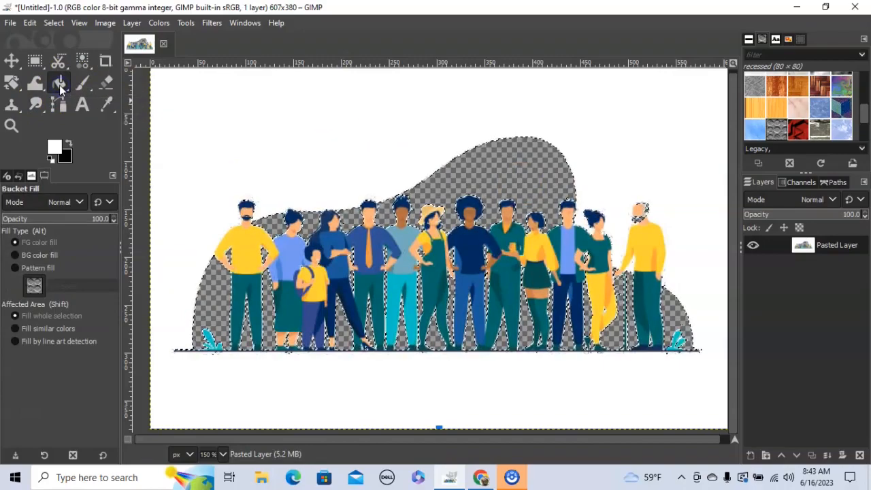
{"action": "left_click", "coordinate": [15, 268]}
{"action": "left_click", "coordinate": [35, 286]}
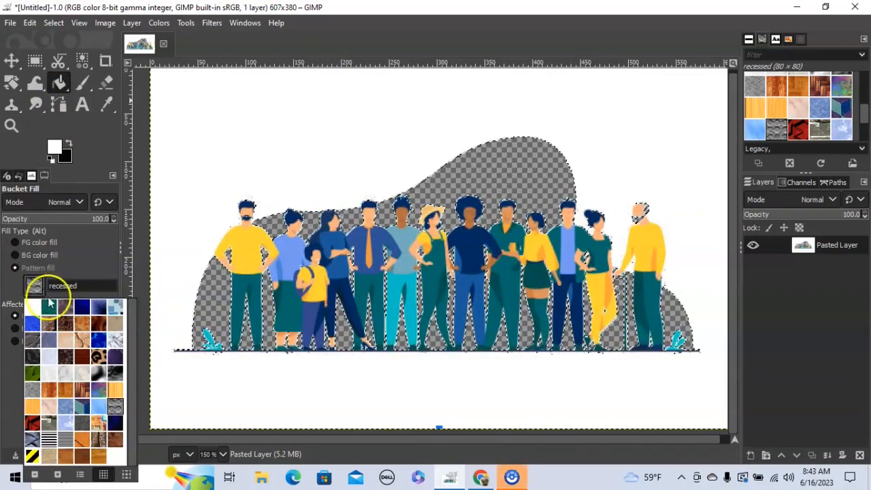
{"action": "left_click", "coordinate": [32, 324]}
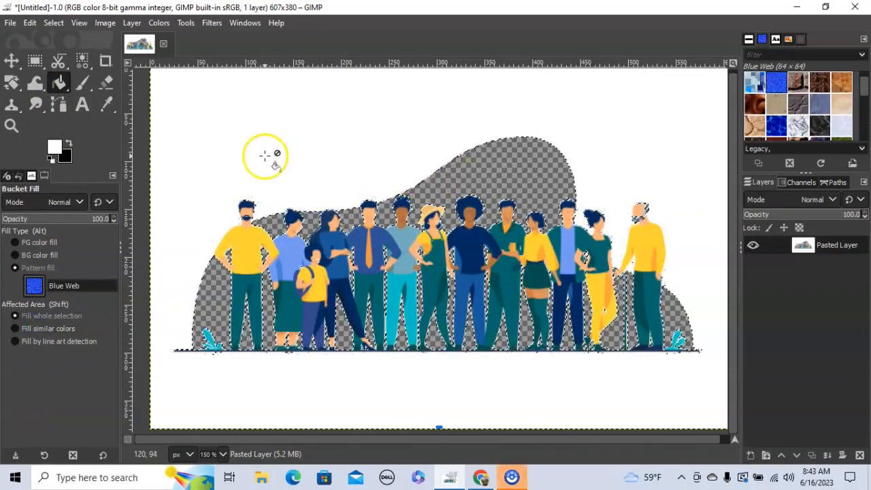
{"action": "left_click", "coordinate": [501, 182]}
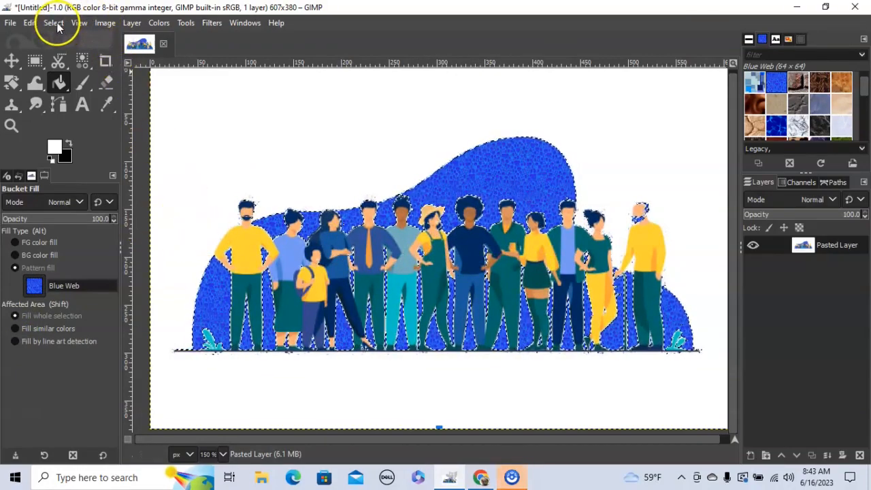
{"action": "left_click", "coordinate": [53, 22]}
{"action": "left_click", "coordinate": [48, 37]}
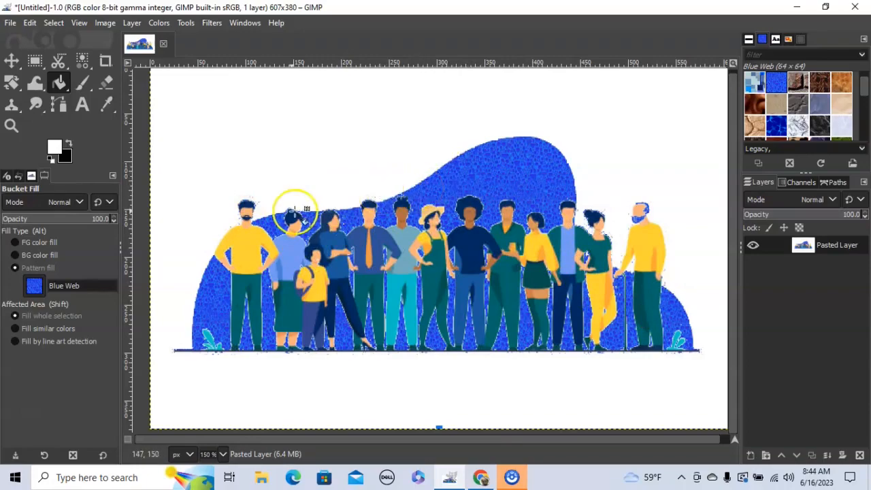
- Reactivate the Select by Color tool and show the tools in its group
{"action": "left_click", "coordinate": [89, 65]}
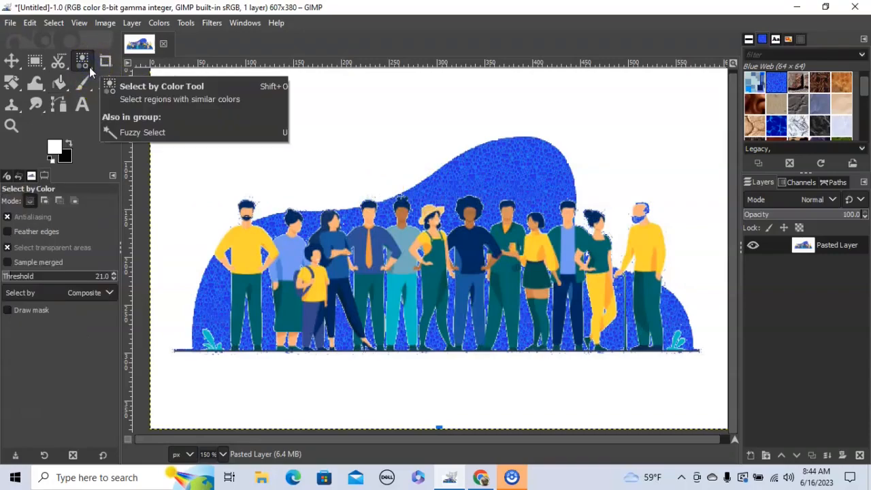
{"action": "left_click", "coordinate": [84, 65]}
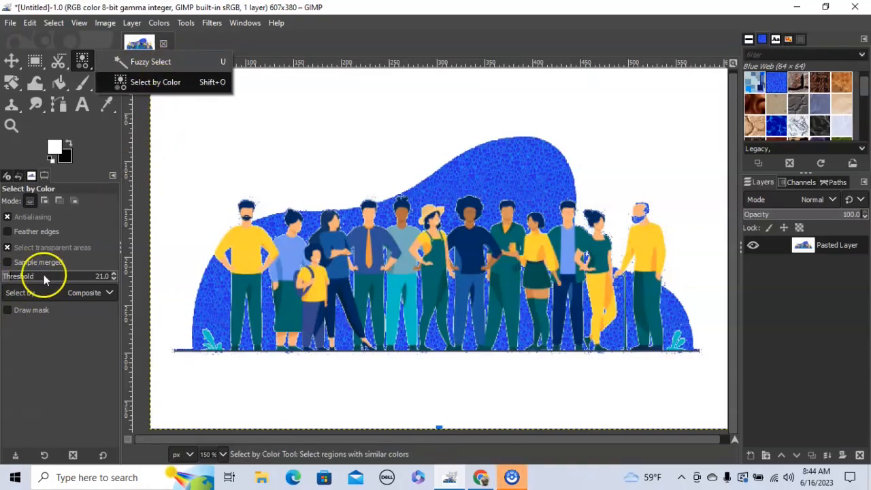
{"action": "left_click", "coordinate": [203, 180]}
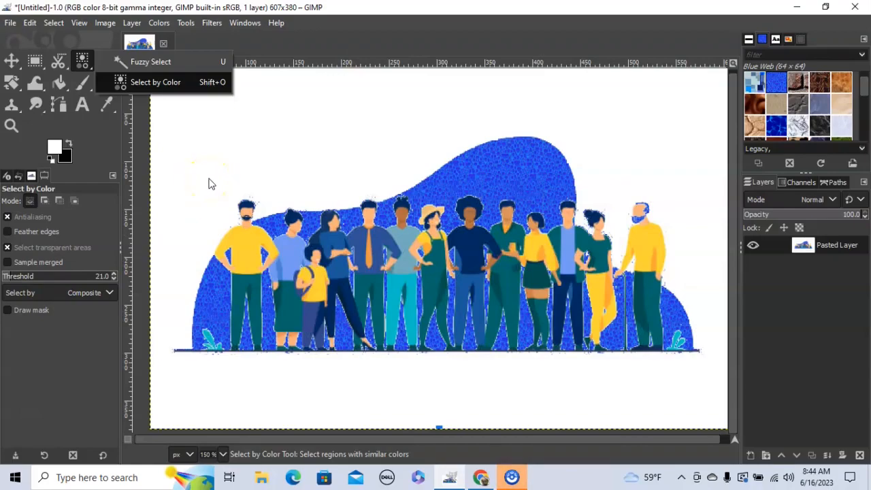